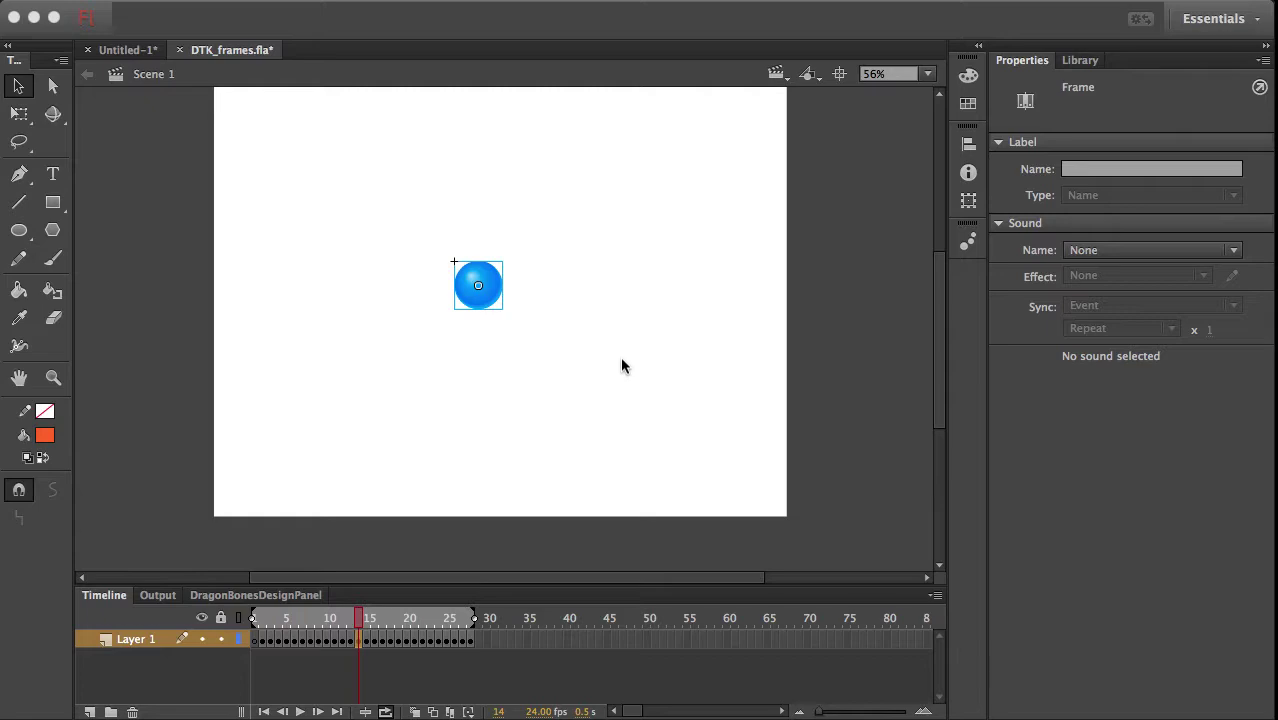
Step: Play, stop and scrub back and forth through the blue ball animation in DTK_frames.fla
left_click(300, 712)
left_click(300, 712)
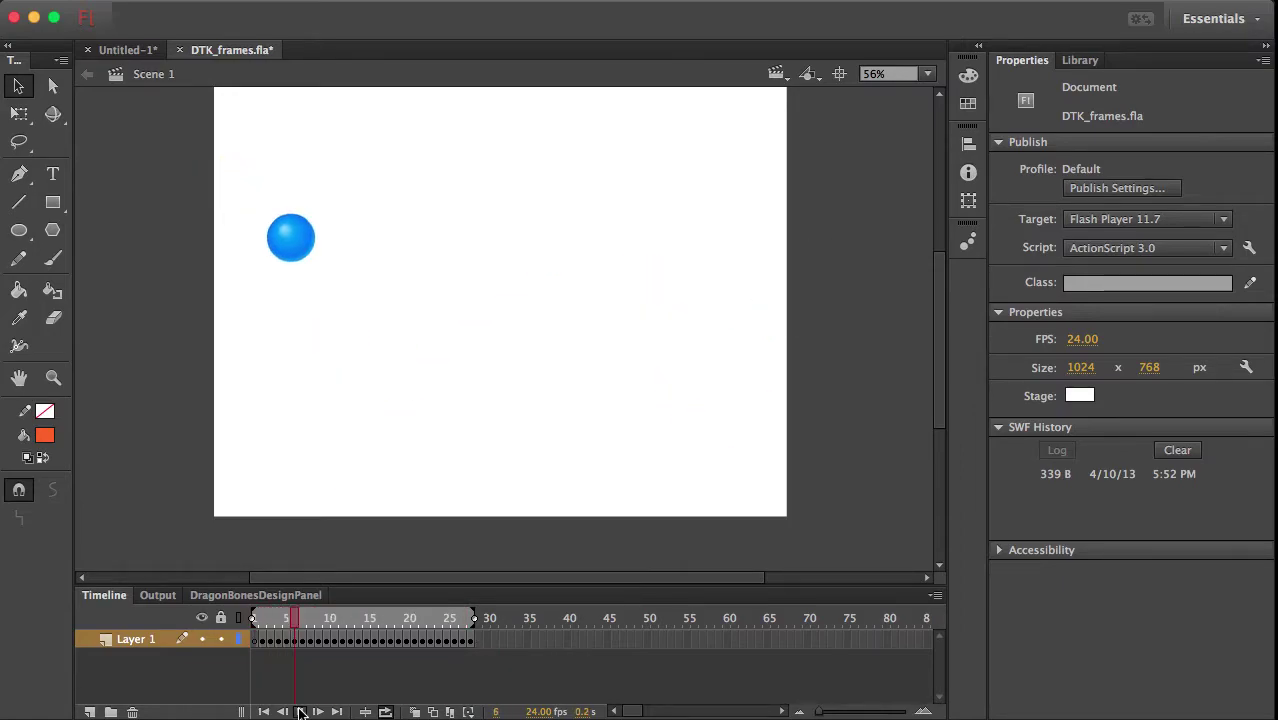
left_click(300, 712)
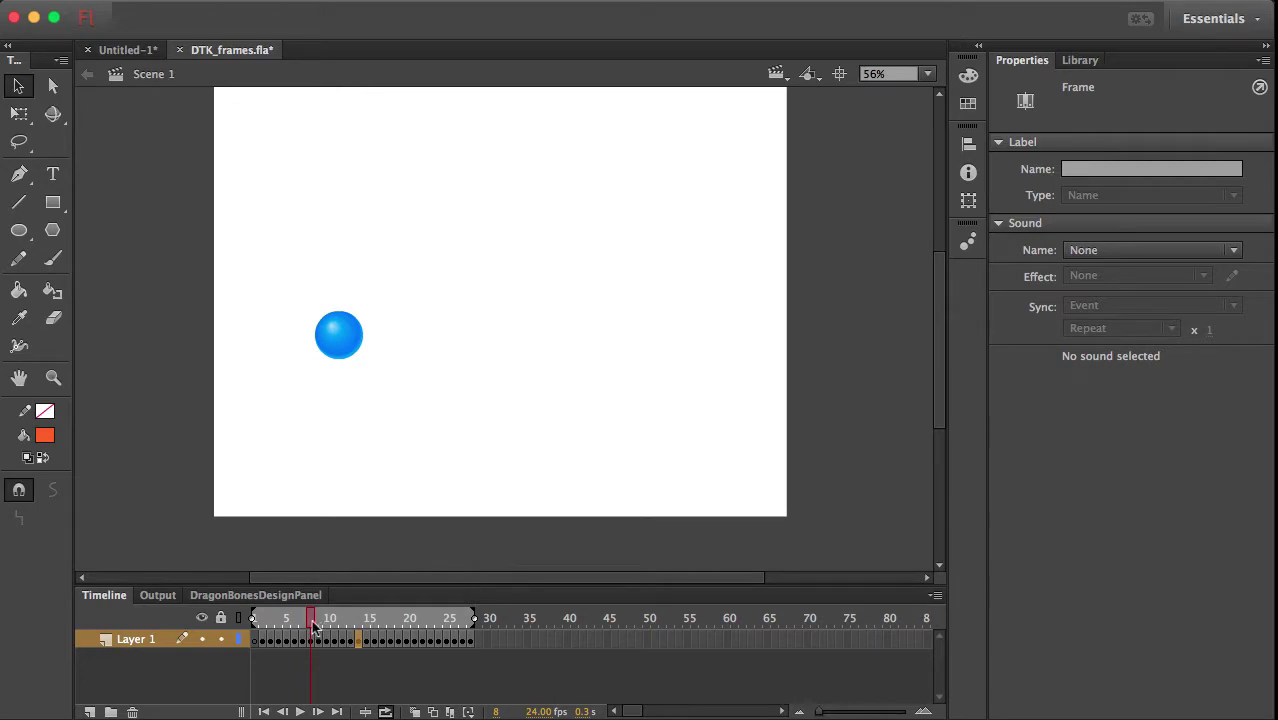
left_click_drag(313, 626, 462, 645)
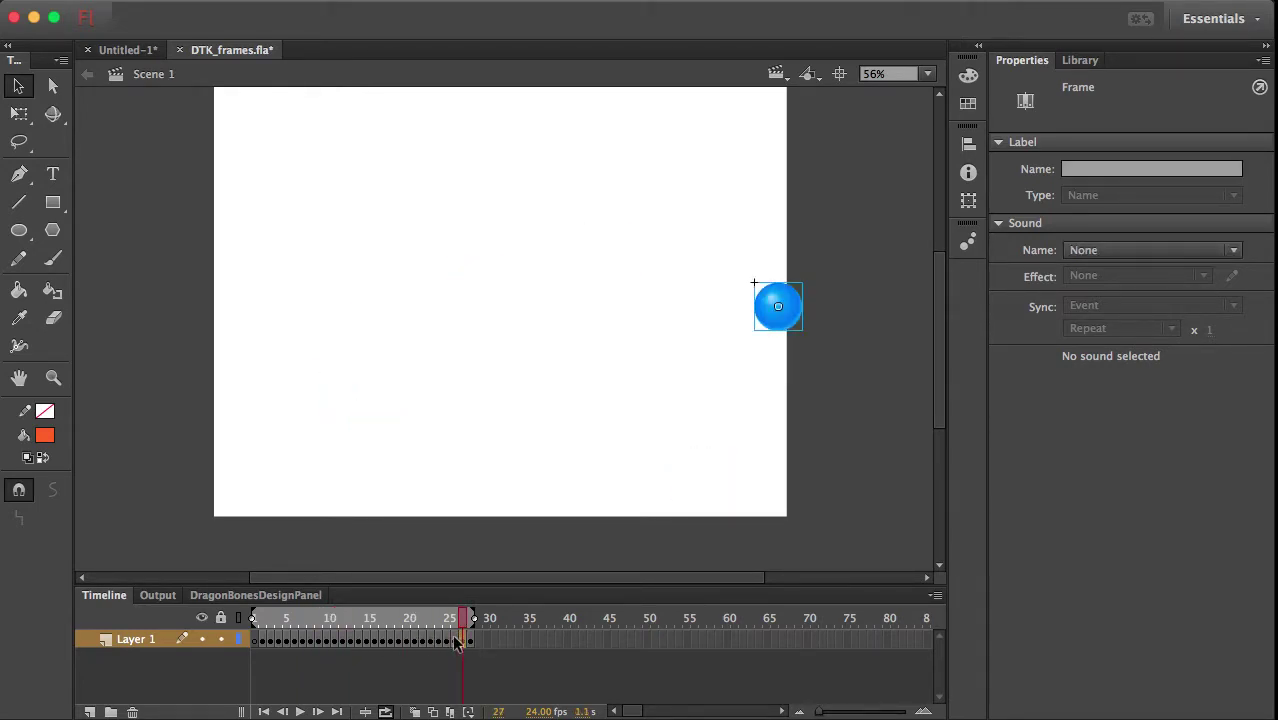
left_click_drag(302, 640, 470, 641)
left_click(298, 711)
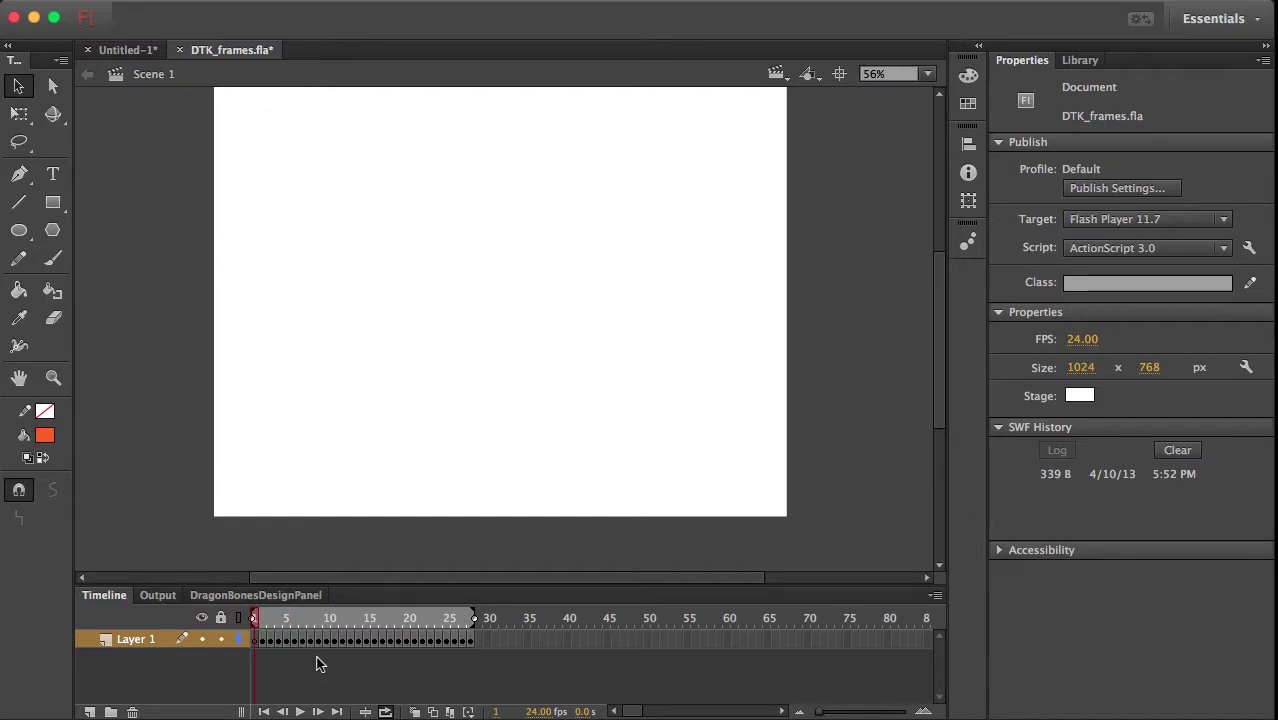
Step: In the blank Untitled-1 document, draw an orange circle near the stage's top-left with the Oval Tool
left_click(126, 50)
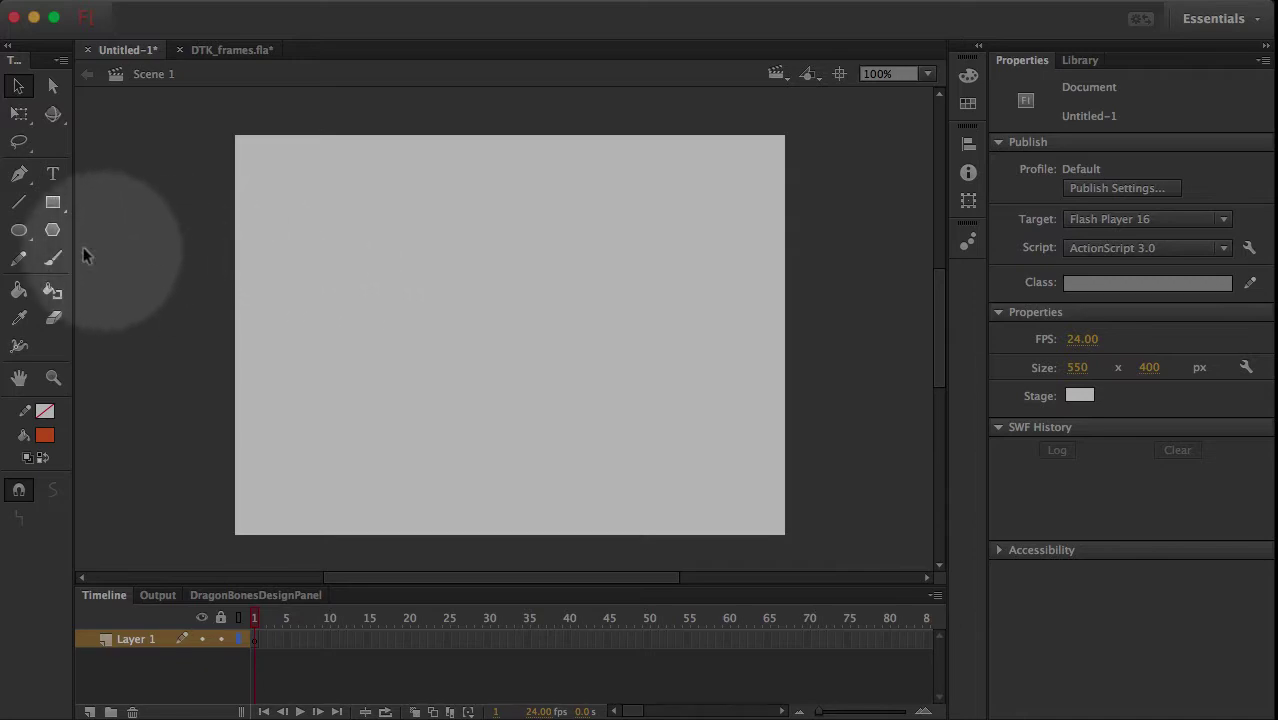
left_click(20, 231)
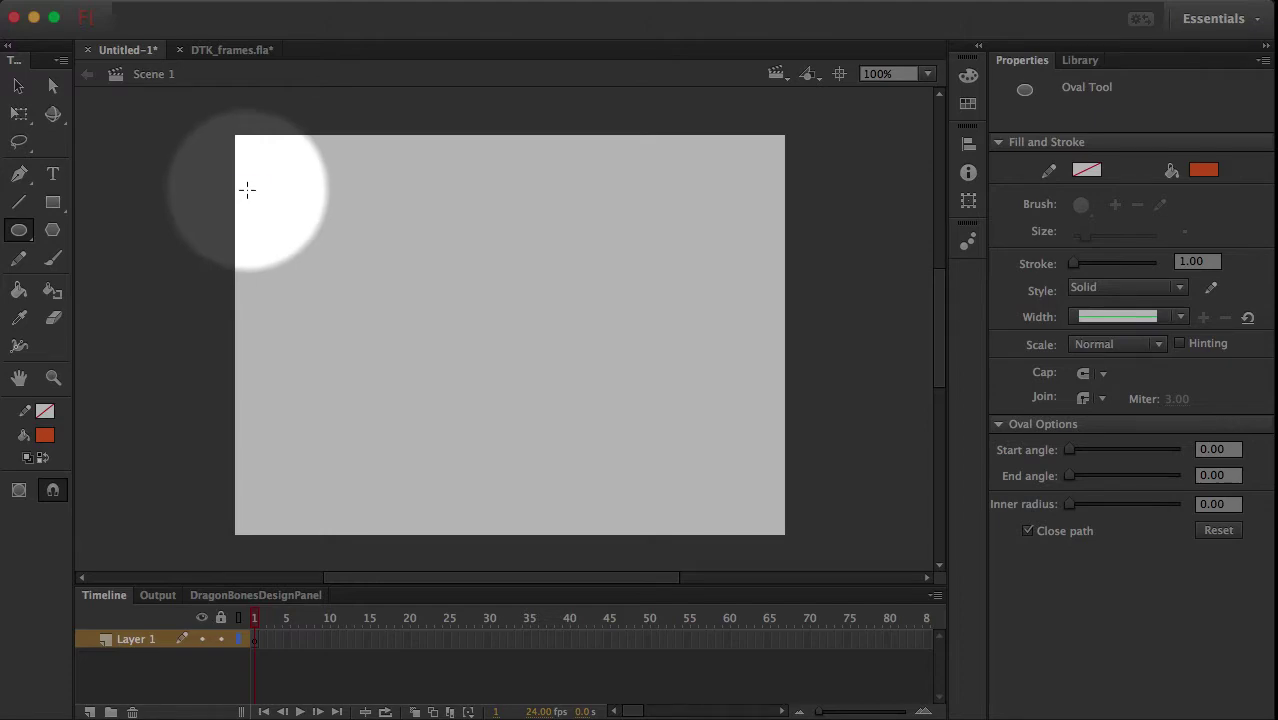
left_click_drag(247, 190, 290, 254)
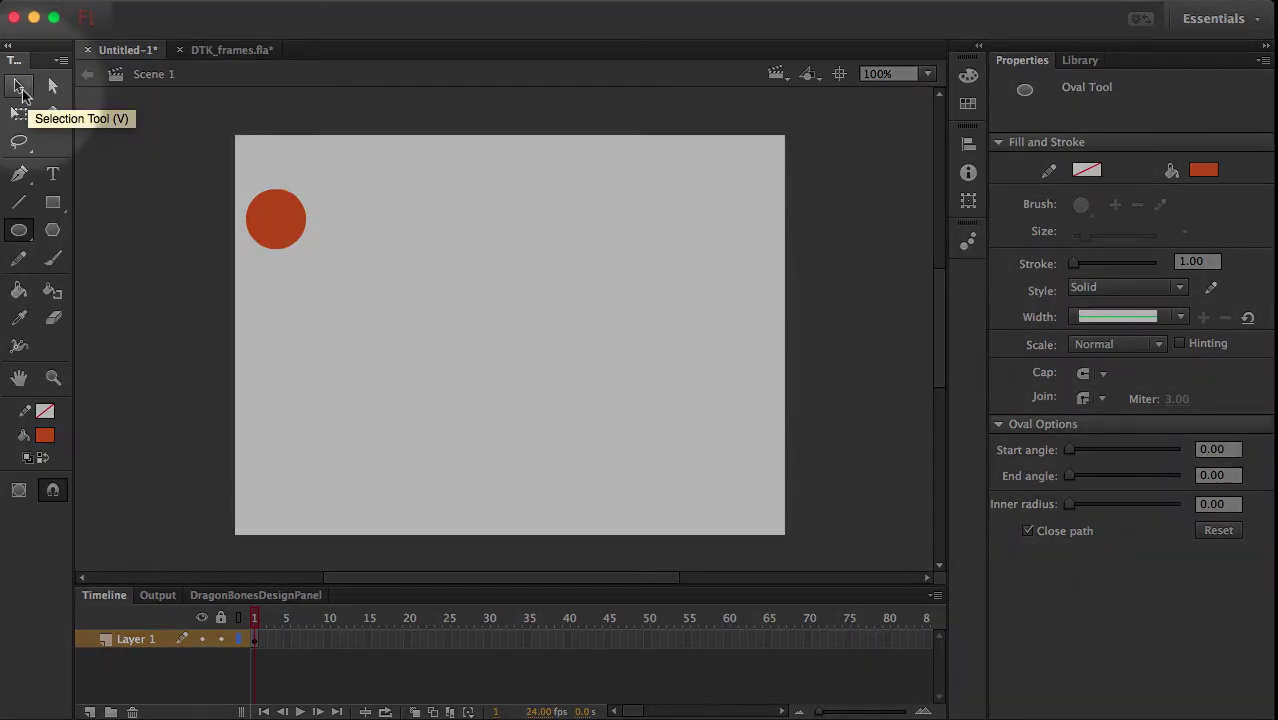
Step: Drag the orange circle up-left so it overhangs the stage corner at X -32, Y 15
left_click(21, 89)
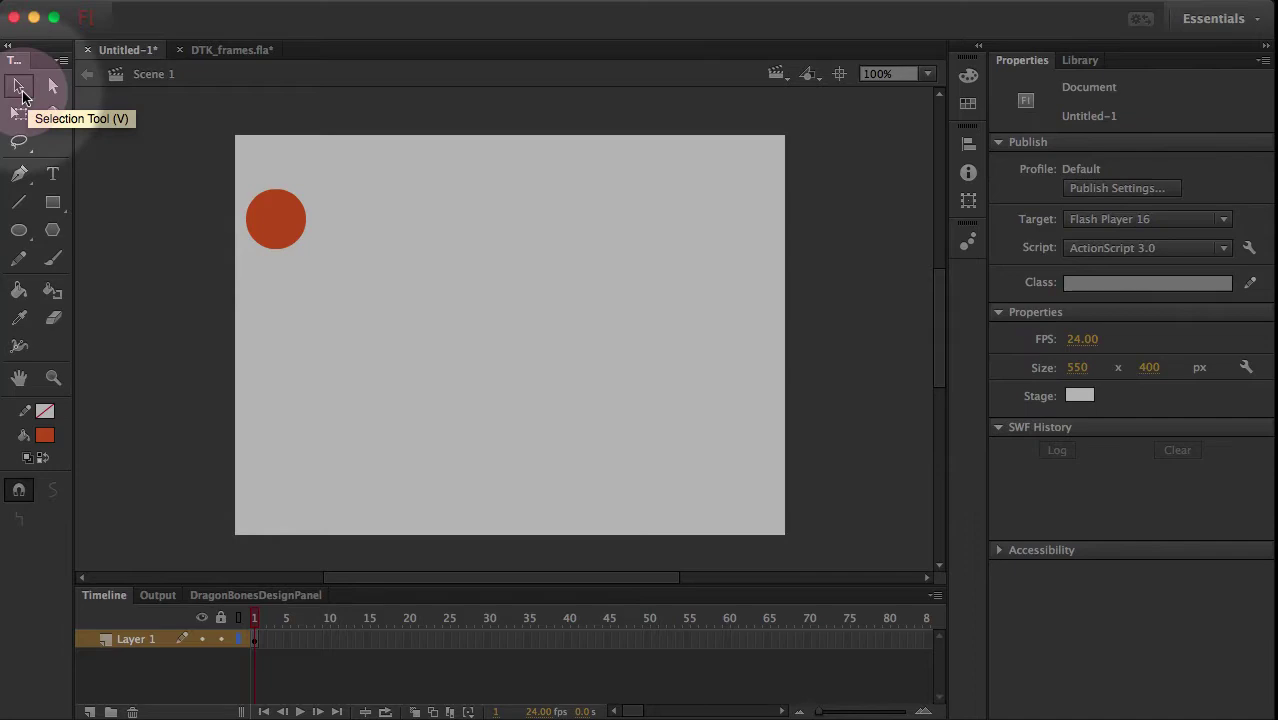
left_click(278, 213)
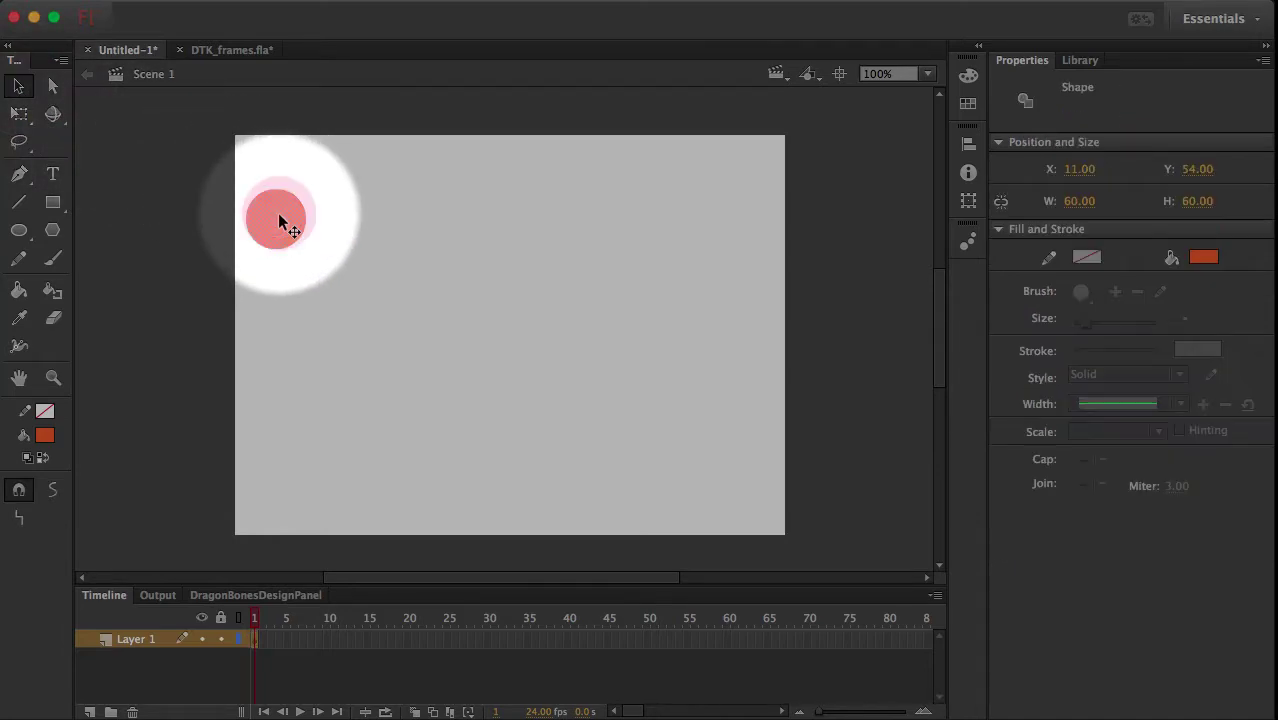
left_click_drag(276, 212, 240, 184)
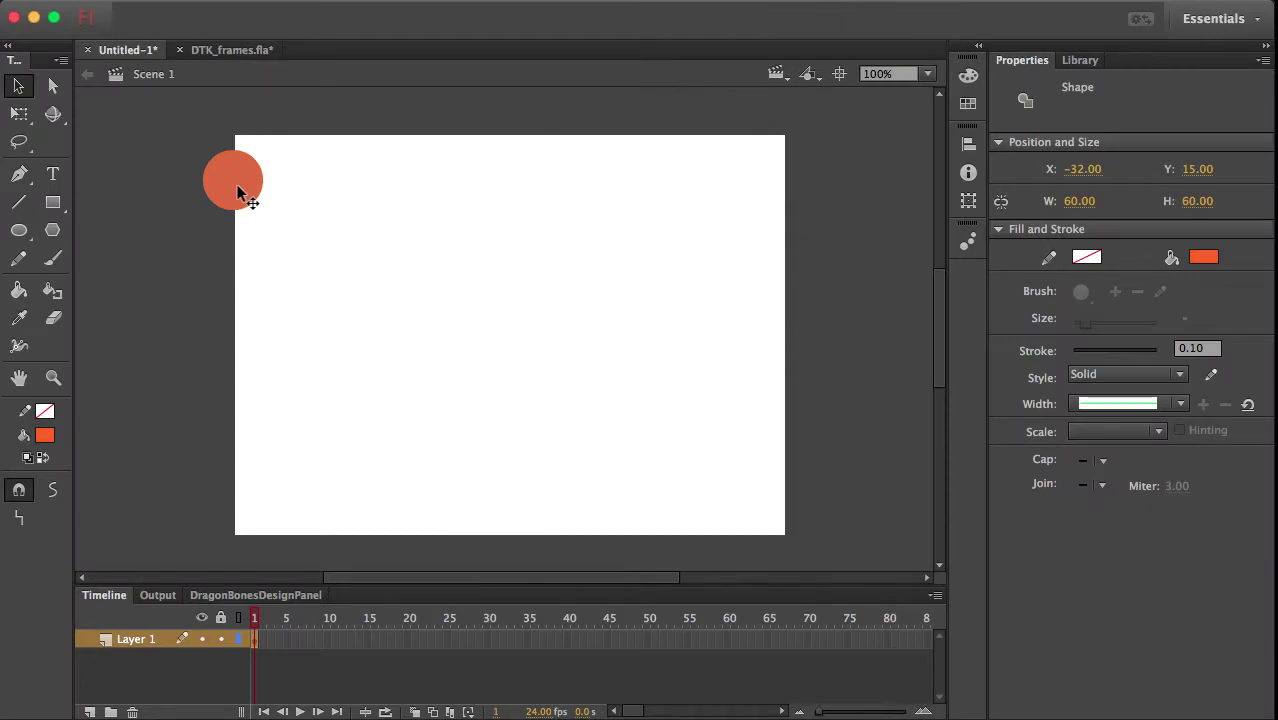
Step: Convert the orange circle into a Graphic symbol named 'Ball'
right_click(238, 184)
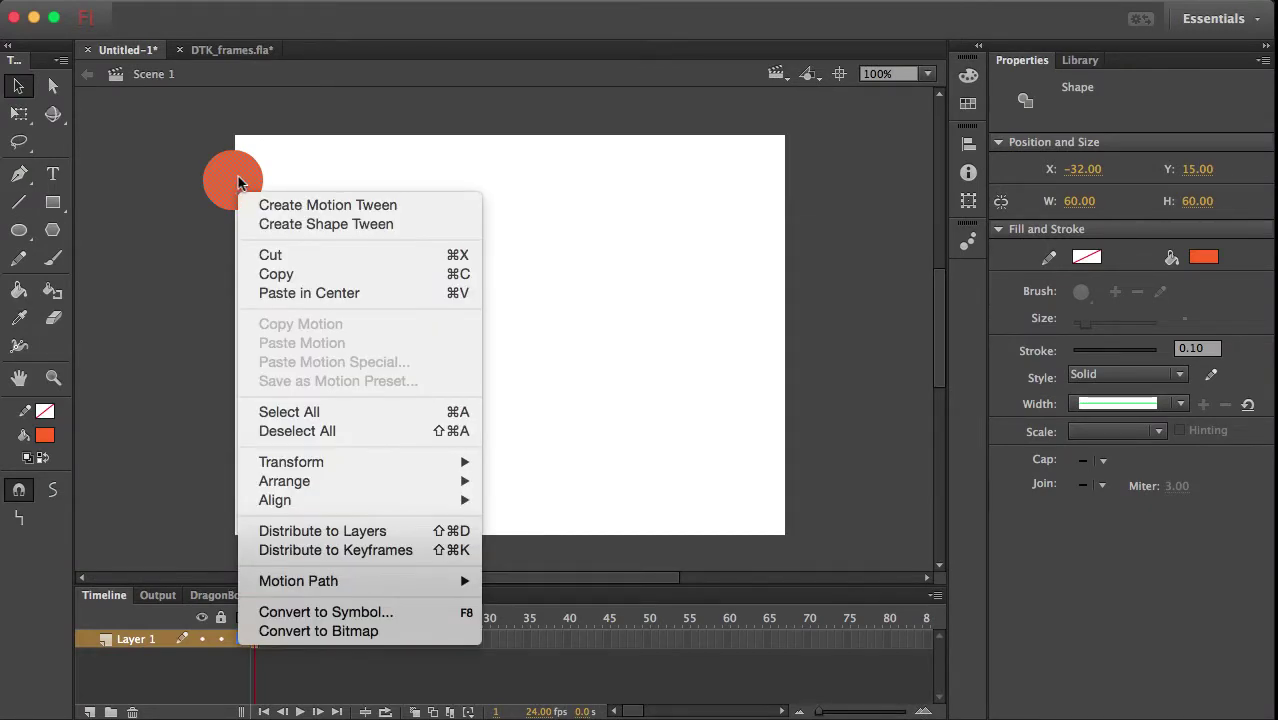
left_click(365, 614)
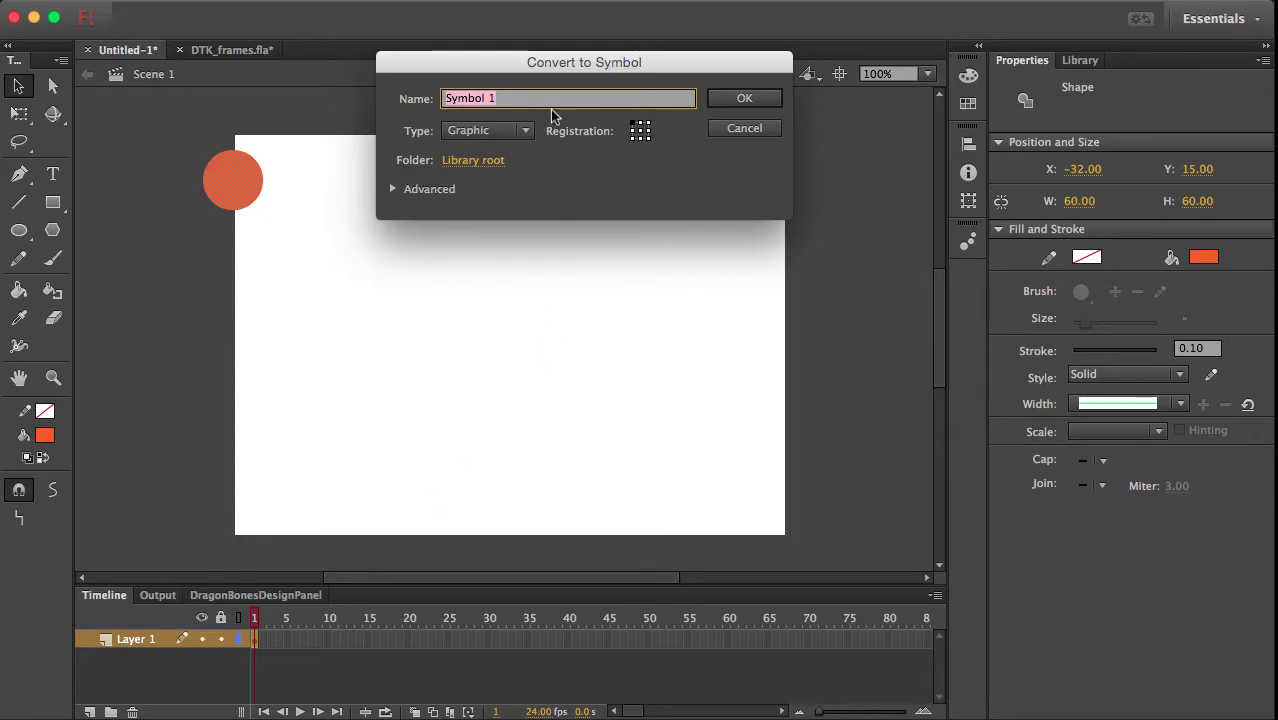
type("Ball")
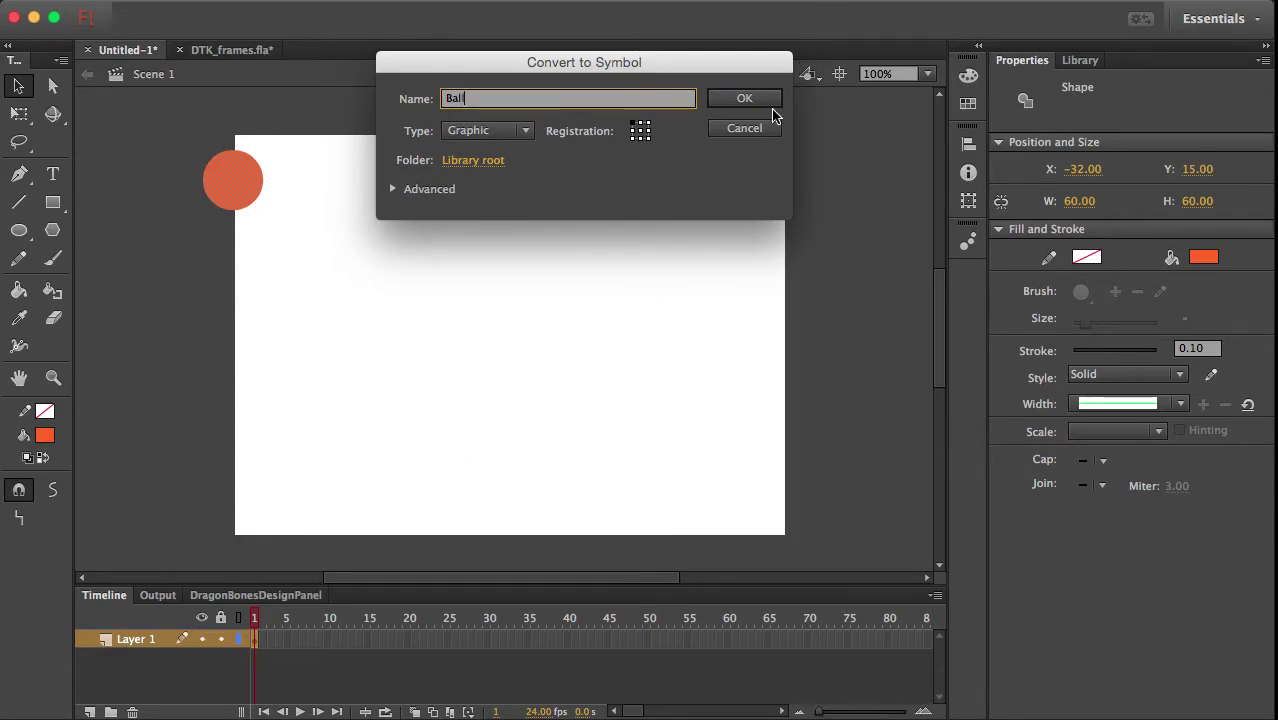
left_click(764, 101)
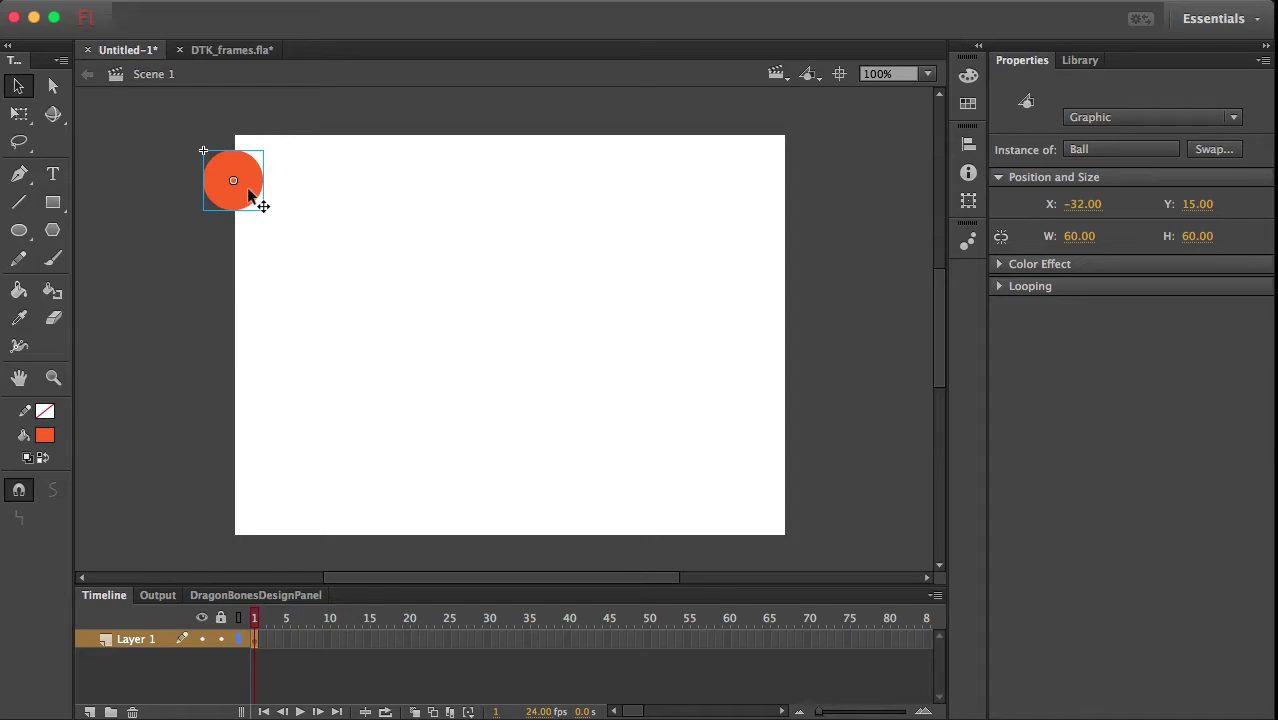
Step: Alt-drag Ball copies into a zigzag bouncing trail ending past the stage's lower-right edge
left_click_drag(250, 195, 278, 207)
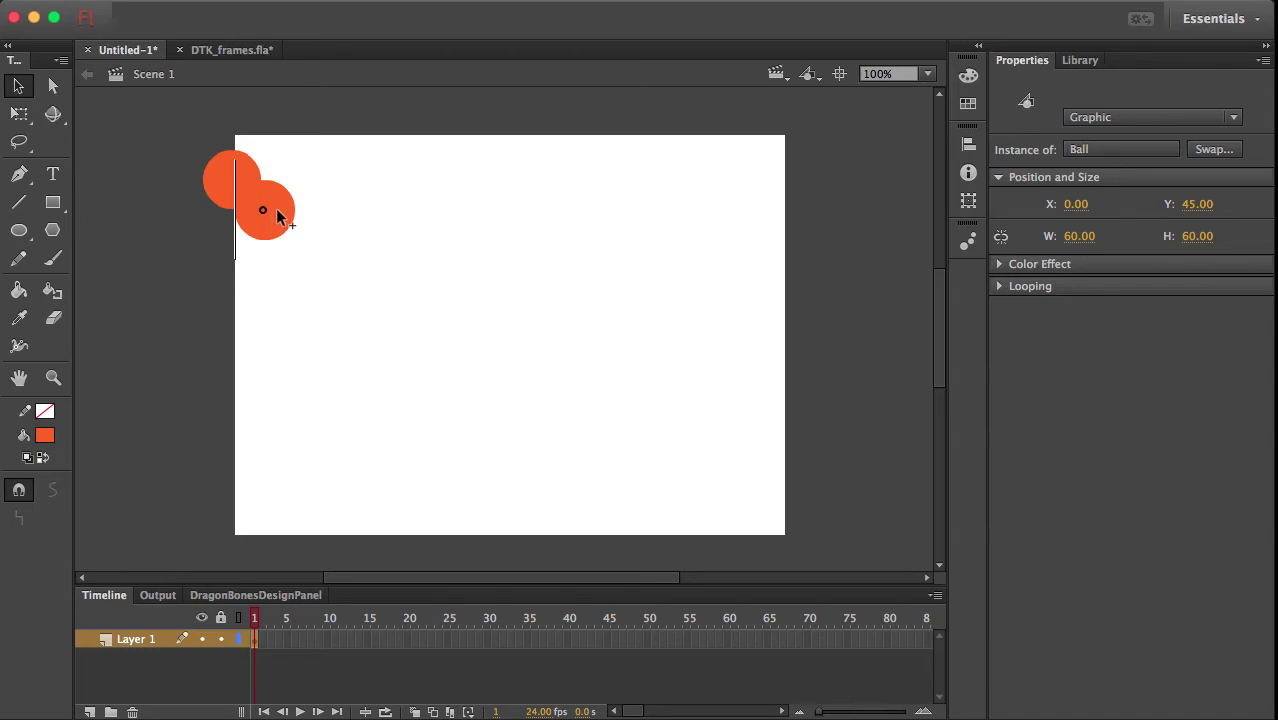
left_click_drag(278, 207, 278, 208)
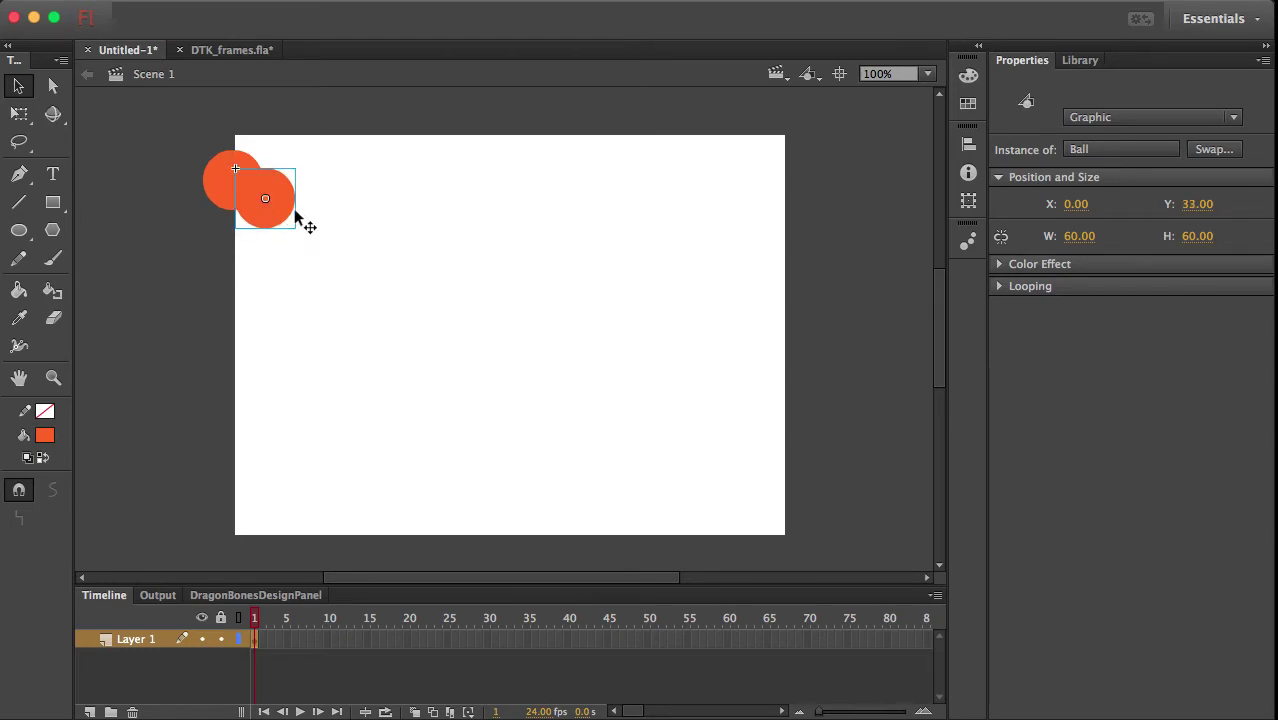
left_click_drag(279, 208, 303, 228)
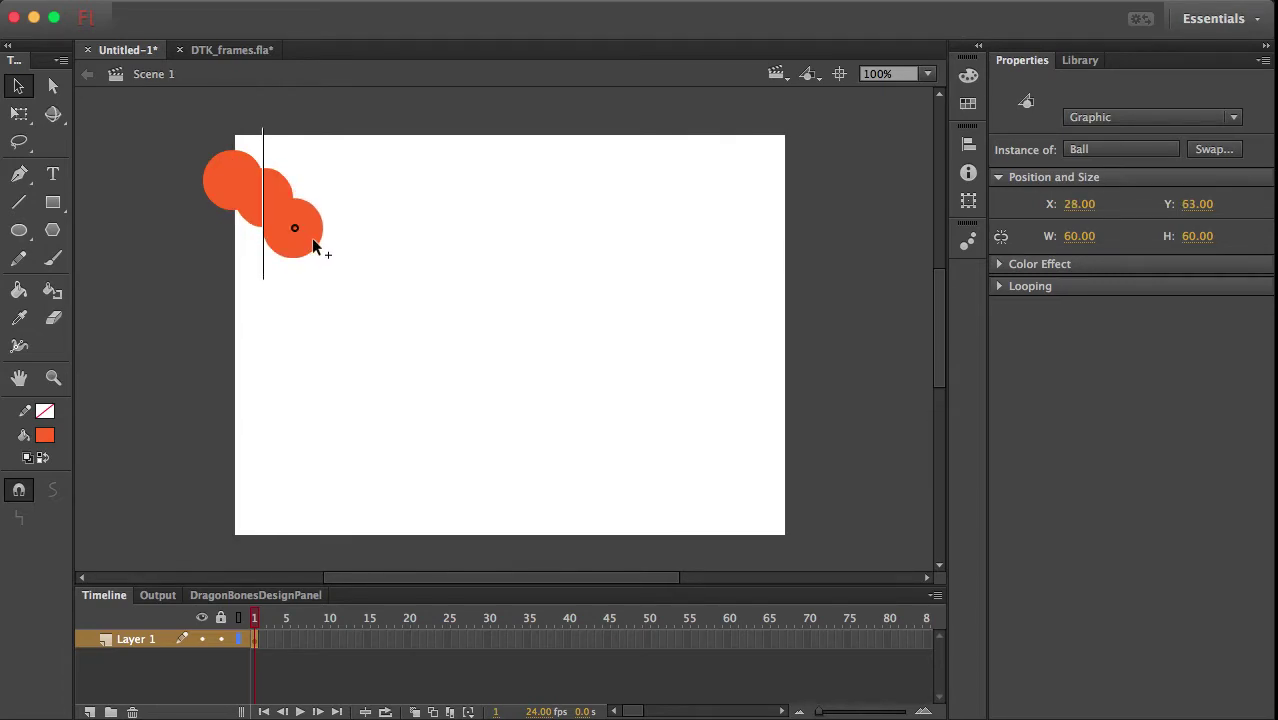
mouse_move(303, 228)
left_mouse_down()
mouse_move(416, 380)
mouse_move(508, 471)
mouse_move(540, 408)
mouse_move(608, 354)
mouse_move(584, 363)
mouse_move(579, 337)
mouse_move(619, 279)
mouse_move(641, 271)
mouse_move(677, 280)
mouse_move(740, 350)
mouse_move(762, 402)
left_mouse_up()
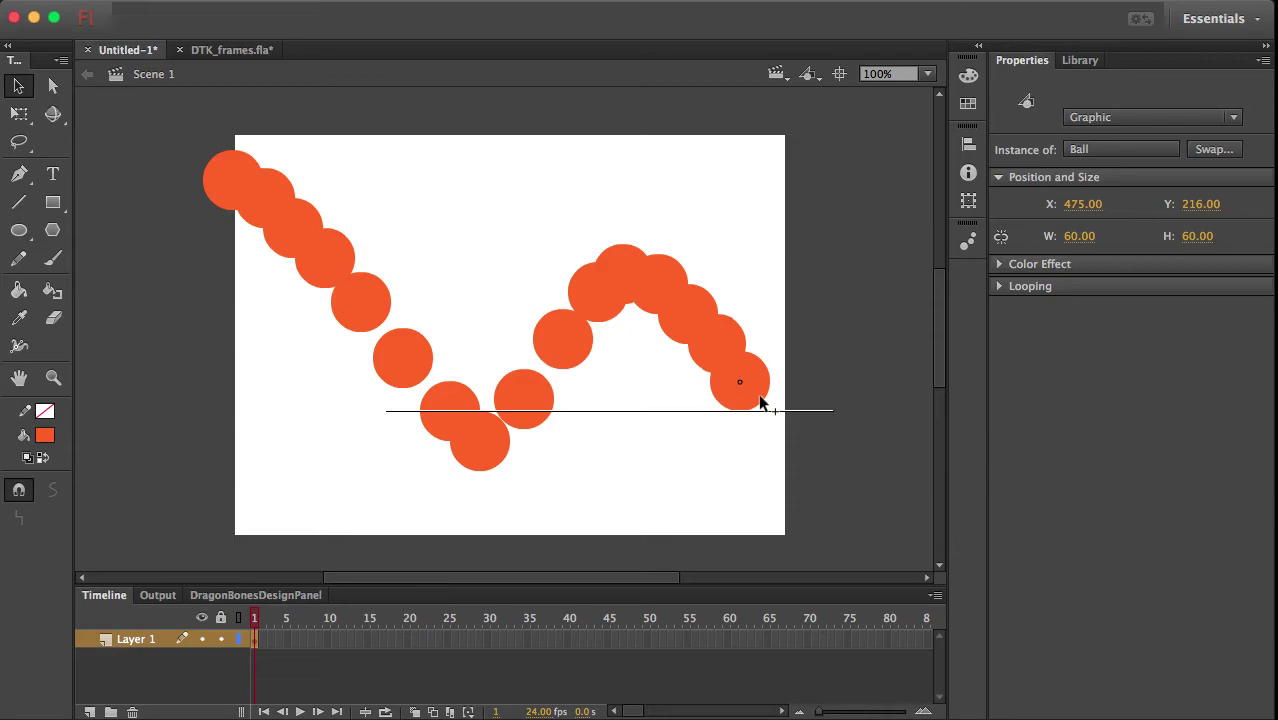
mouse_move(762, 402)
left_mouse_down()
mouse_move(775, 420)
mouse_move(775, 408)
left_mouse_up()
mouse_move(775, 408)
left_mouse_down()
mouse_move(797, 455)
mouse_move(798, 444)
mouse_move(848, 477)
left_mouse_up()
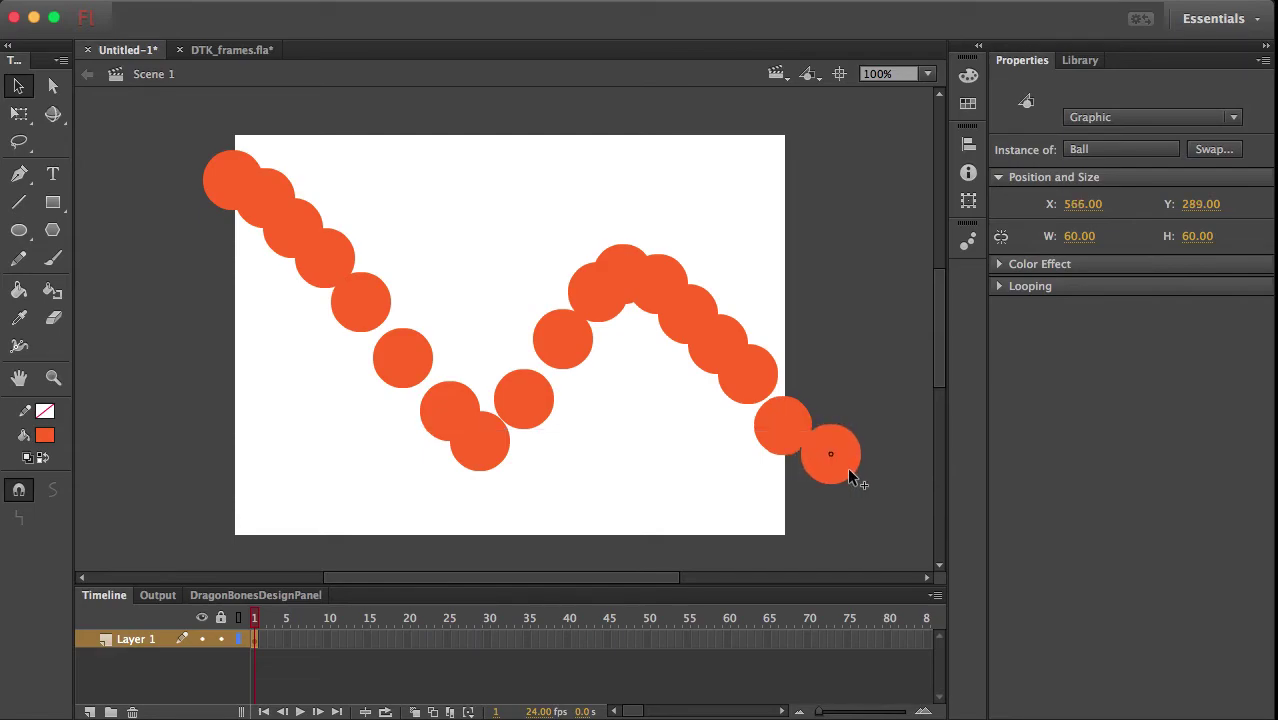
left_click_drag(848, 477, 845, 470)
left_click(225, 158)
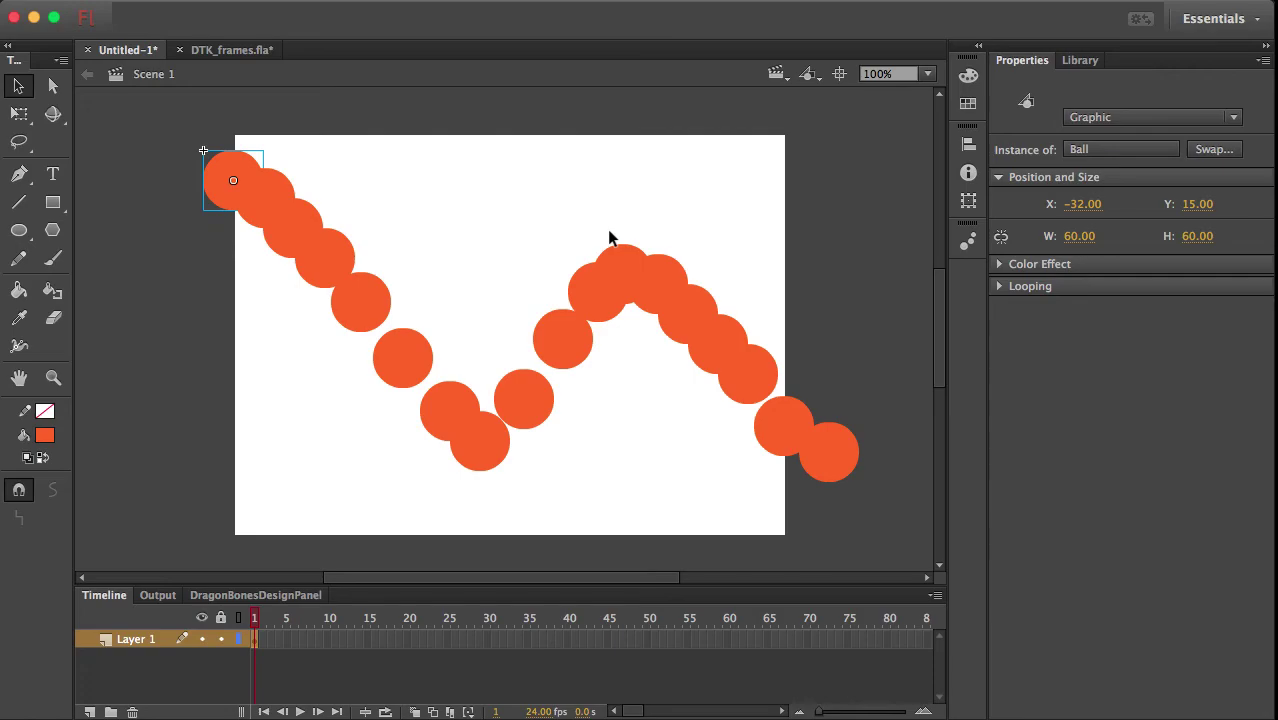
Step: Select all 19 balls and distribute them to keyframes, one ball per frame 1–19
key("ctrl+a")
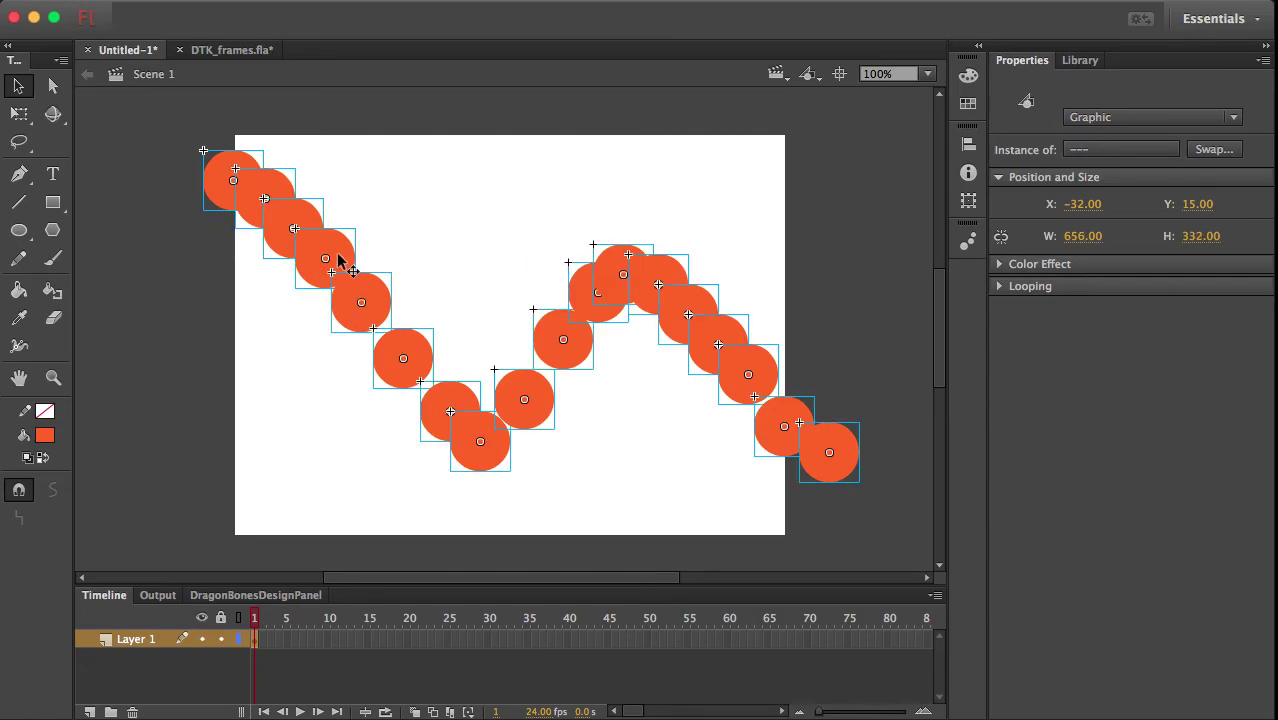
right_click(340, 256)
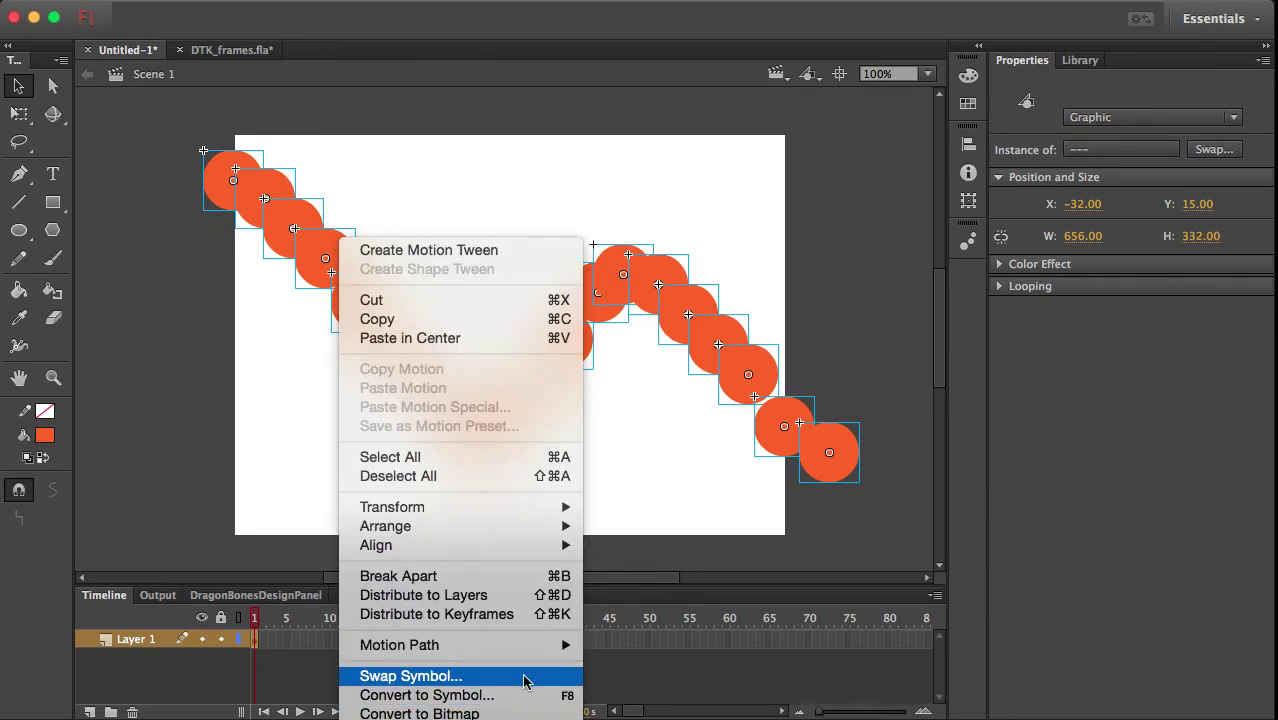
left_click(507, 614)
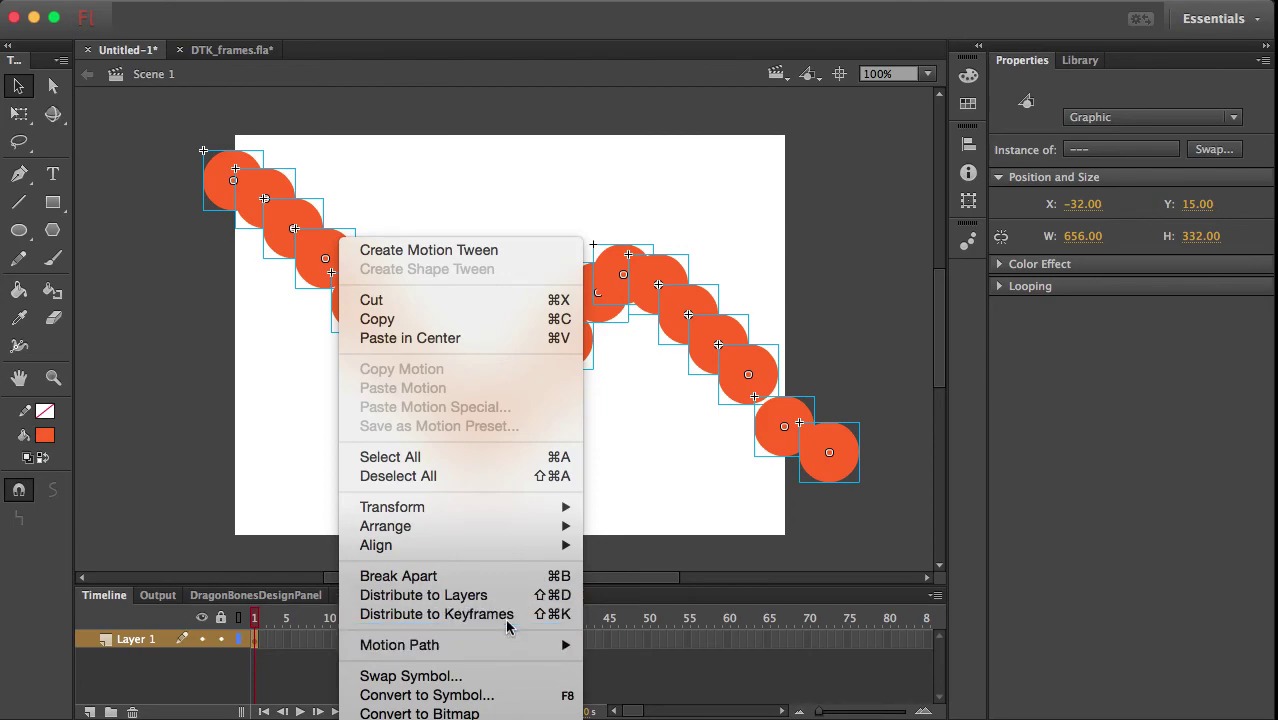
left_click(277, 620)
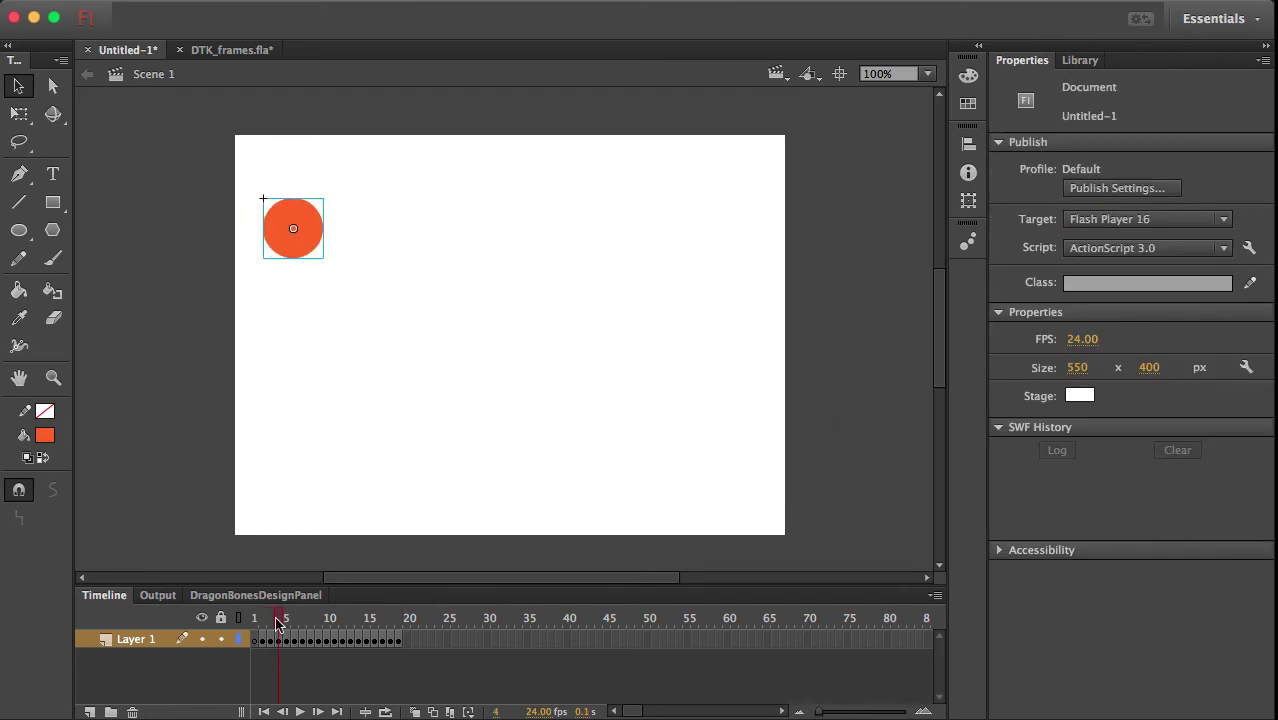
left_click_drag(278, 621, 400, 620)
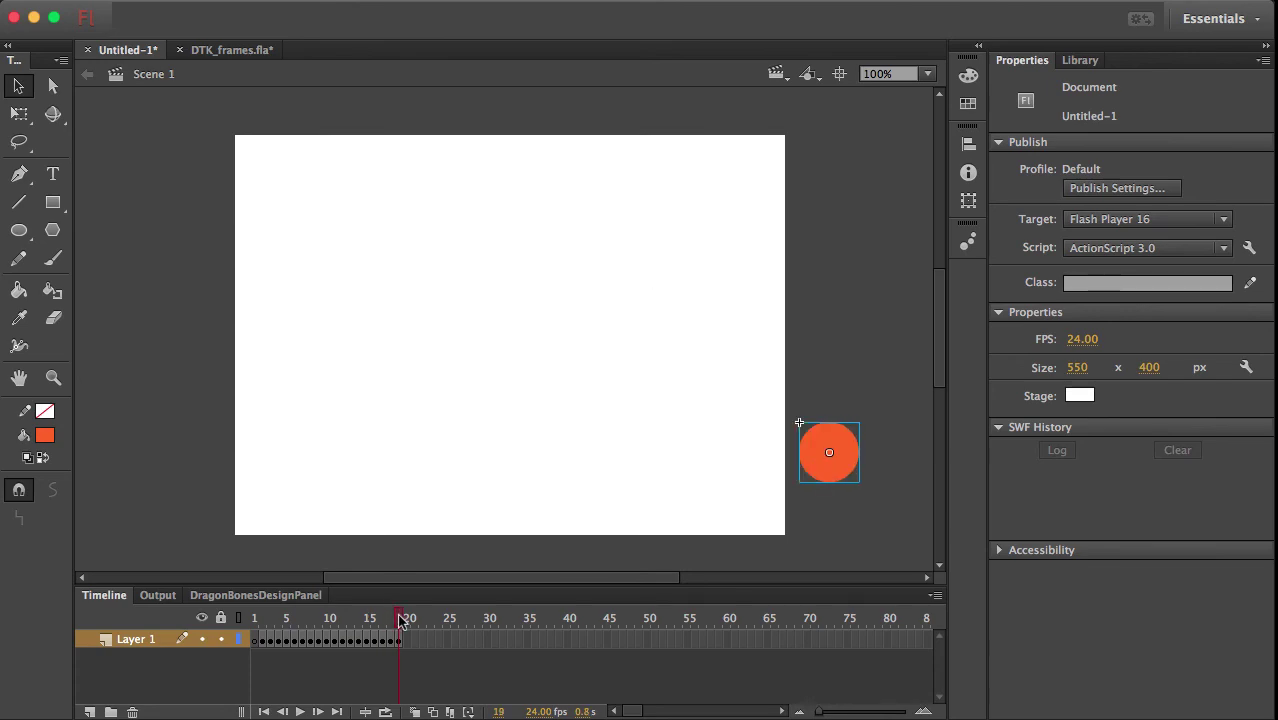
left_click(300, 712)
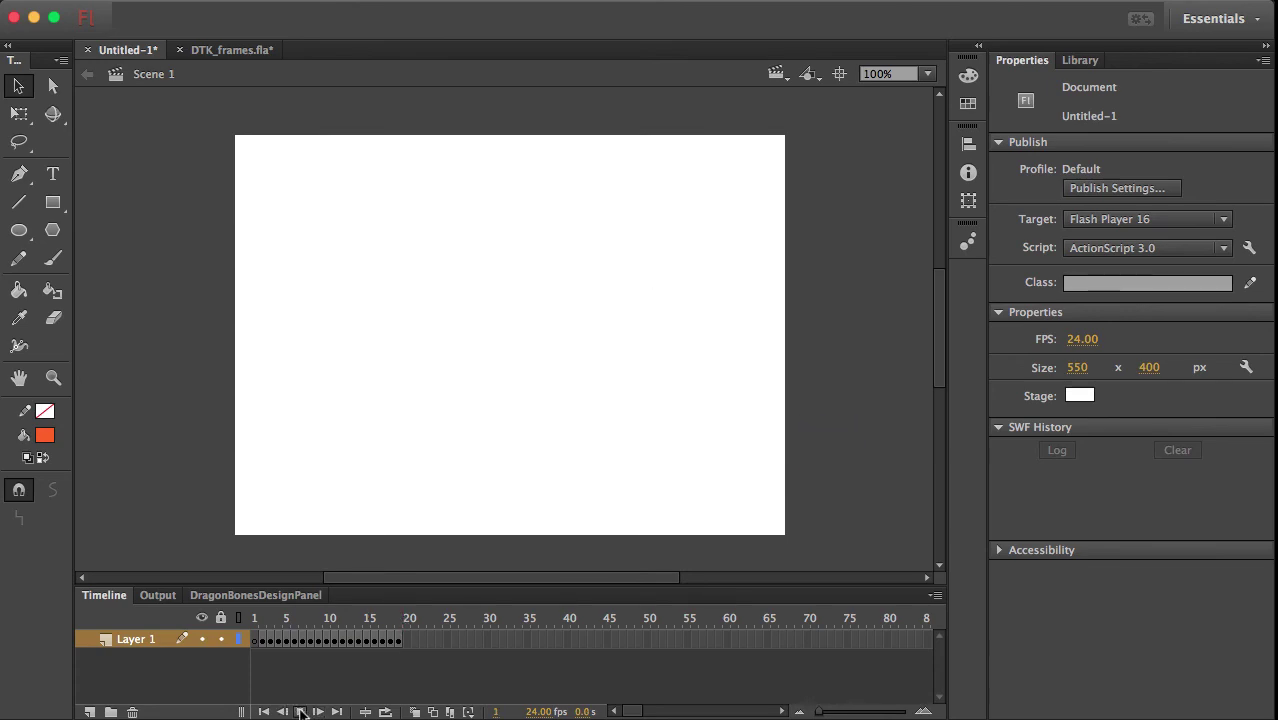